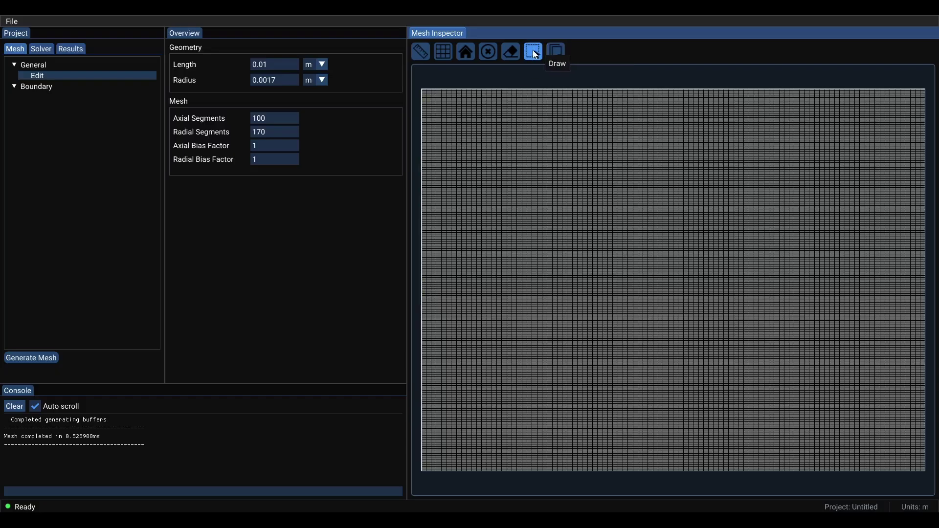
Step: Select the mesh's left boundary edge and name the segment inlet
left_click(422, 145)
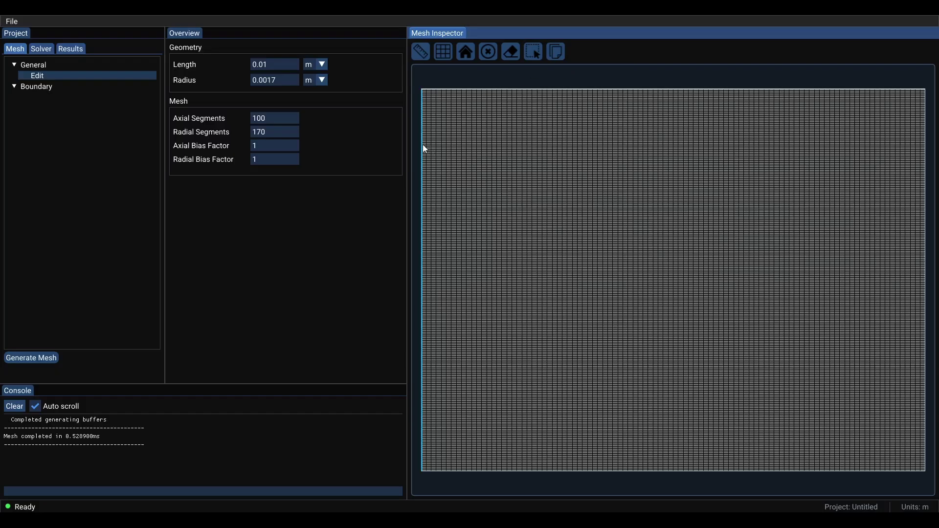
right_click(422, 182)
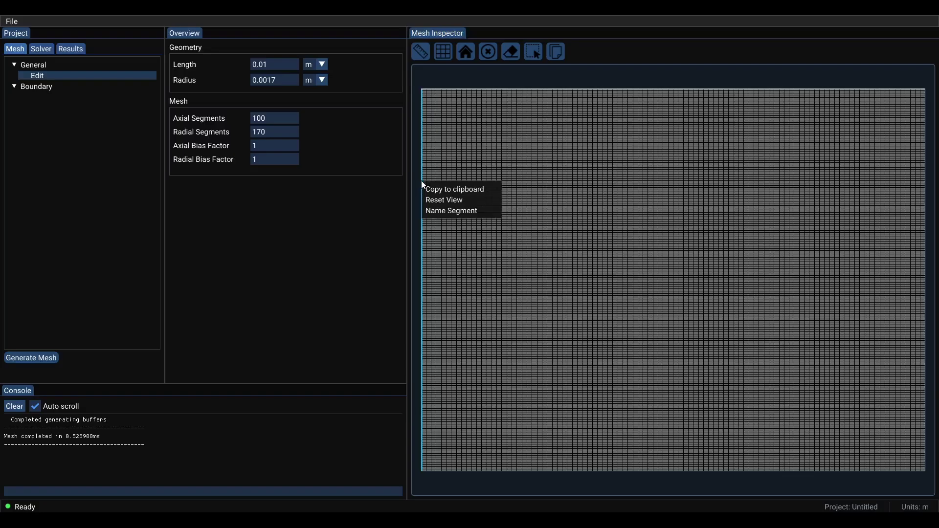
left_click(463, 214)
type("inlet")
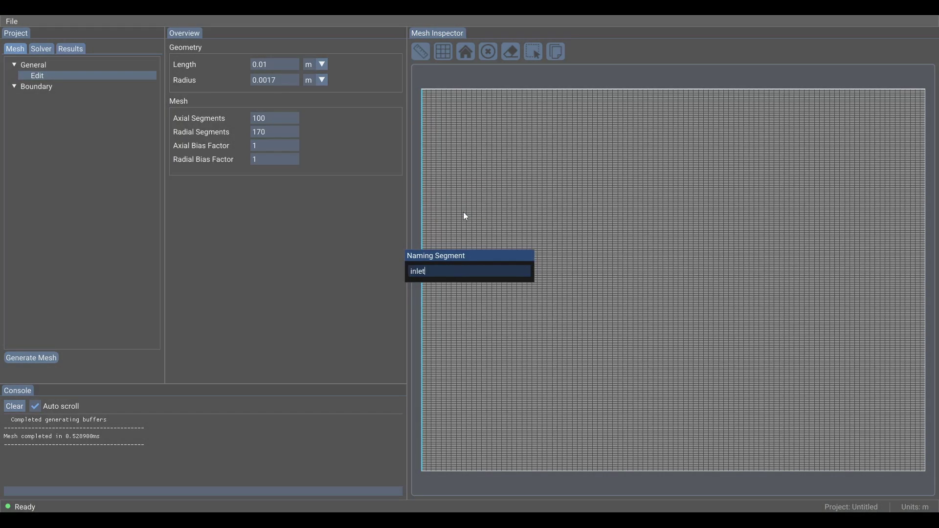
key("Return")
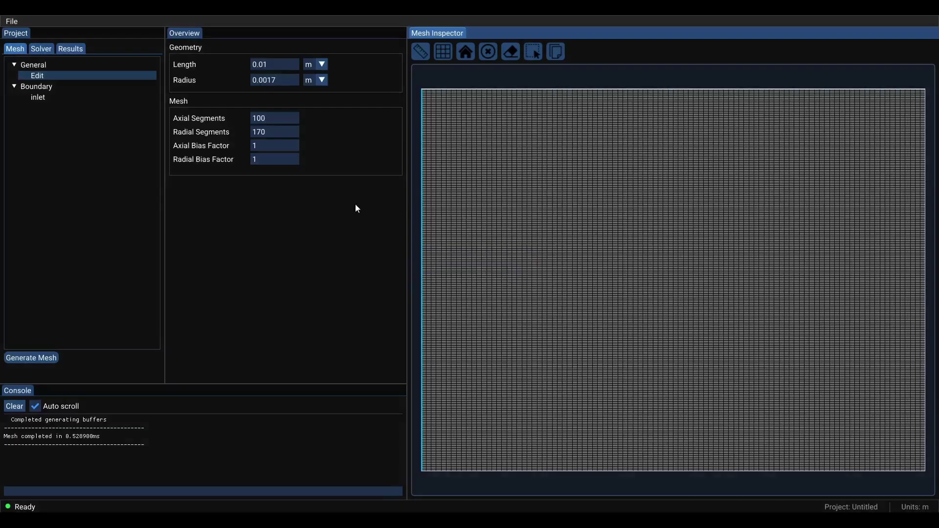
Step: Examine the inlet boundary group's edge details and its highlighted location on the mesh
left_click(58, 97)
left_click(48, 88)
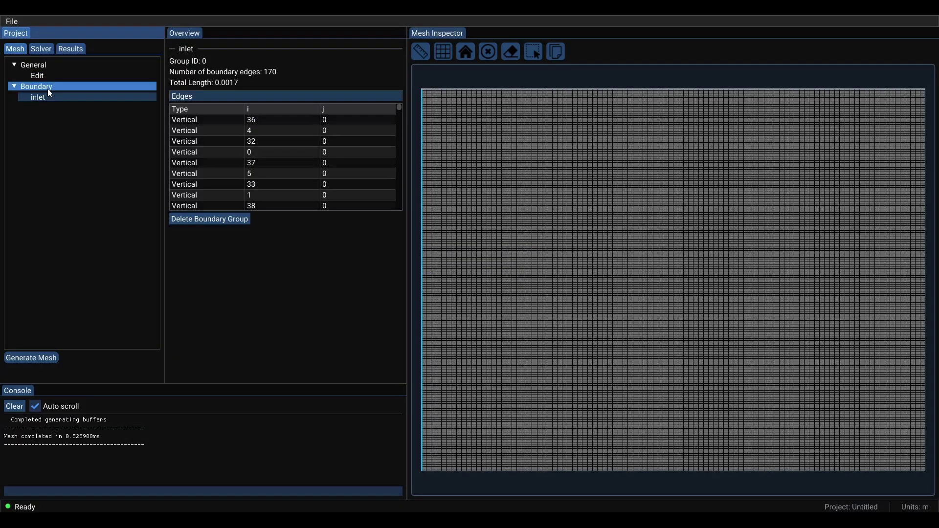
left_click(56, 99)
left_click(541, 268)
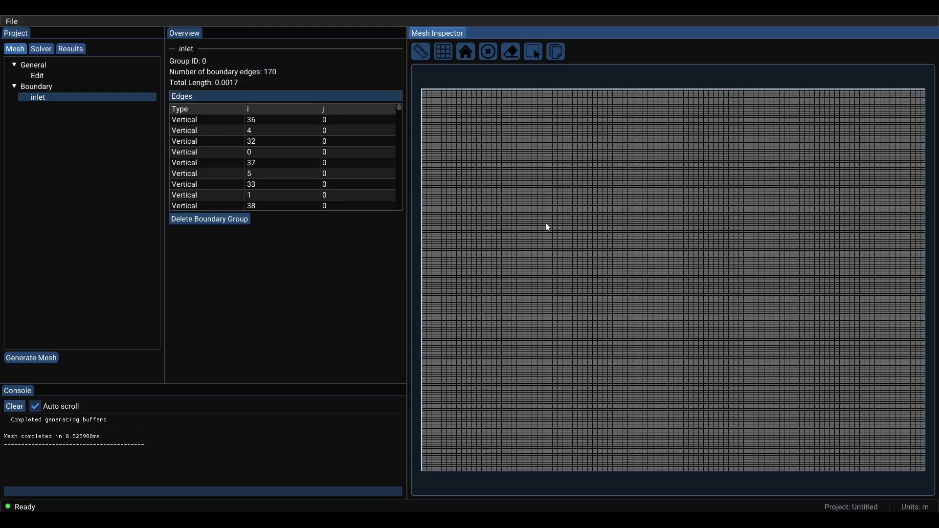
left_click(90, 191)
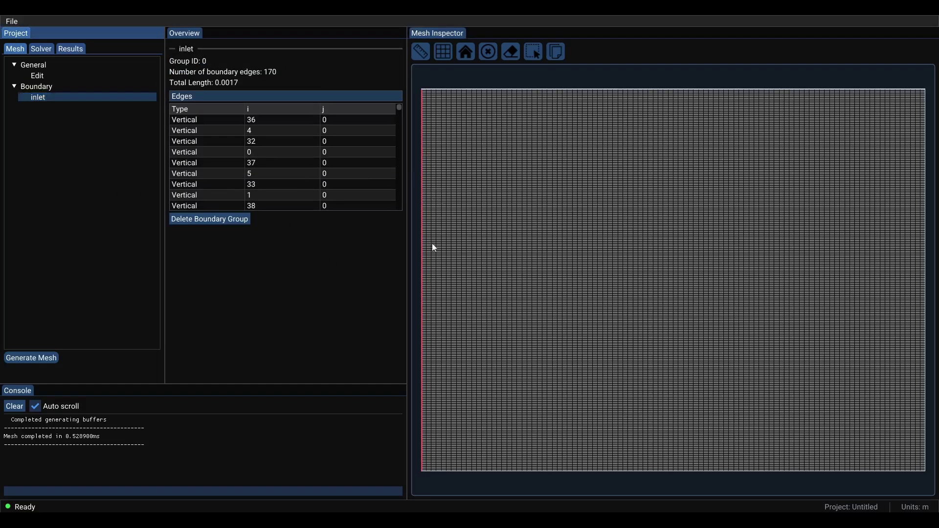
left_click(433, 264)
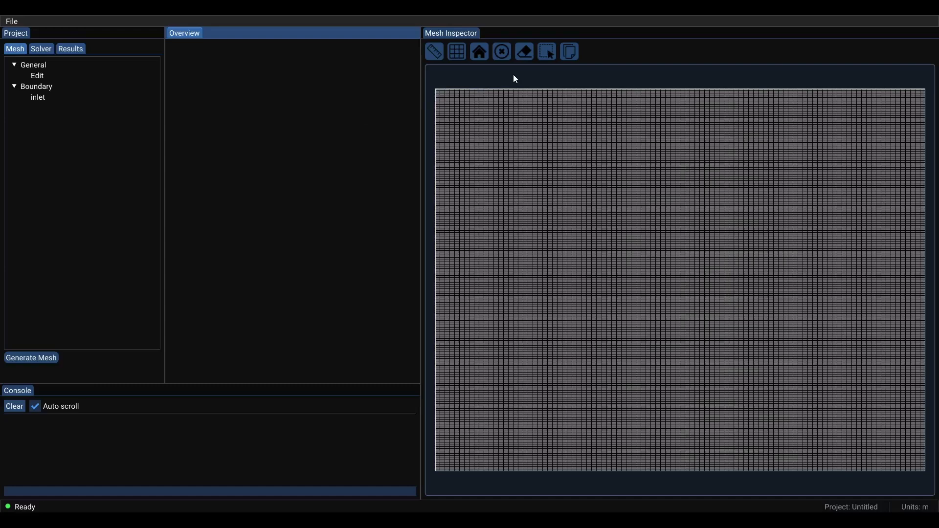
Step: Draw a large rectangular block inside the mesh and a curved freehand stroke running around its lower-right side
left_click(545, 58)
left_click_drag(524, 155, 786, 348)
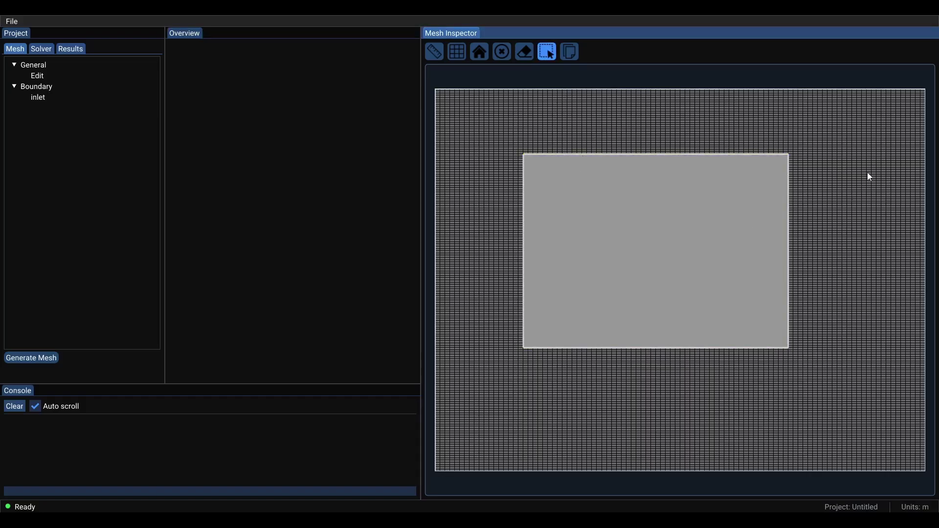
mouse_move(868, 172)
left_mouse_down()
mouse_move(851, 368)
mouse_move(753, 425)
mouse_move(598, 423)
left_mouse_up()
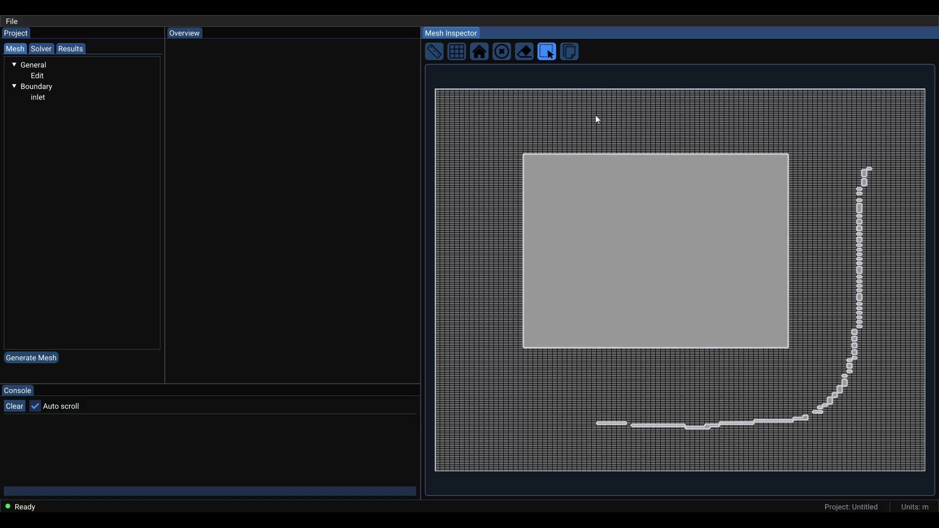
Step: Name the rectangular block's four edges as one boundary segment called obstacles and view its edge details
left_click(552, 54)
left_click(653, 154)
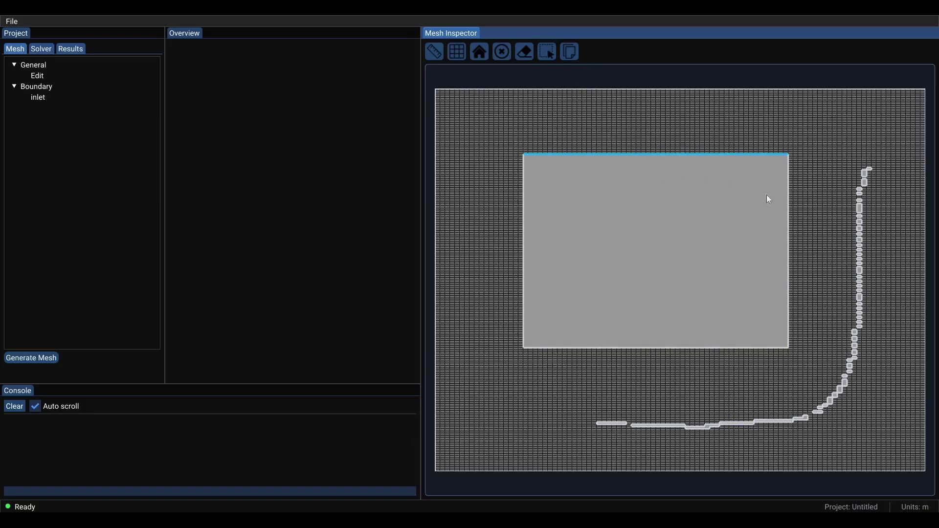
left_click(788, 198)
left_click(699, 348)
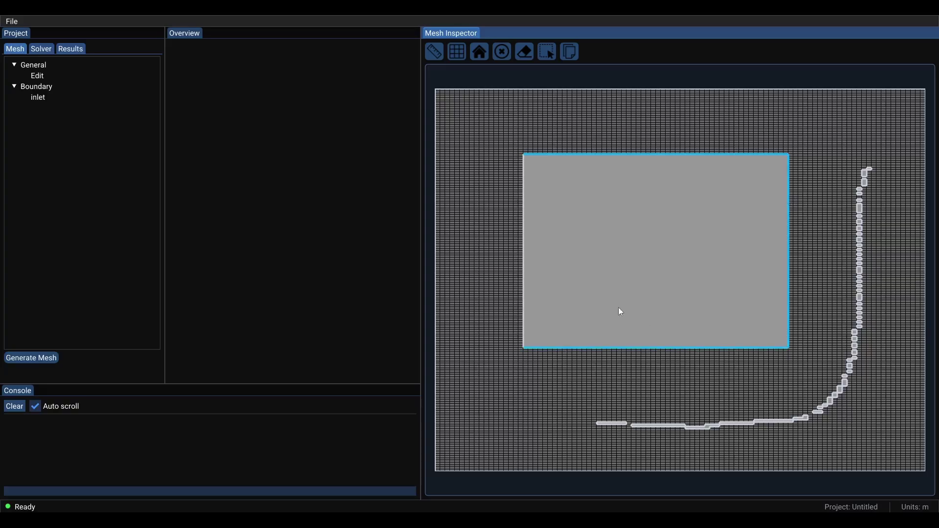
left_click(525, 227)
right_click(526, 227)
left_click(555, 255)
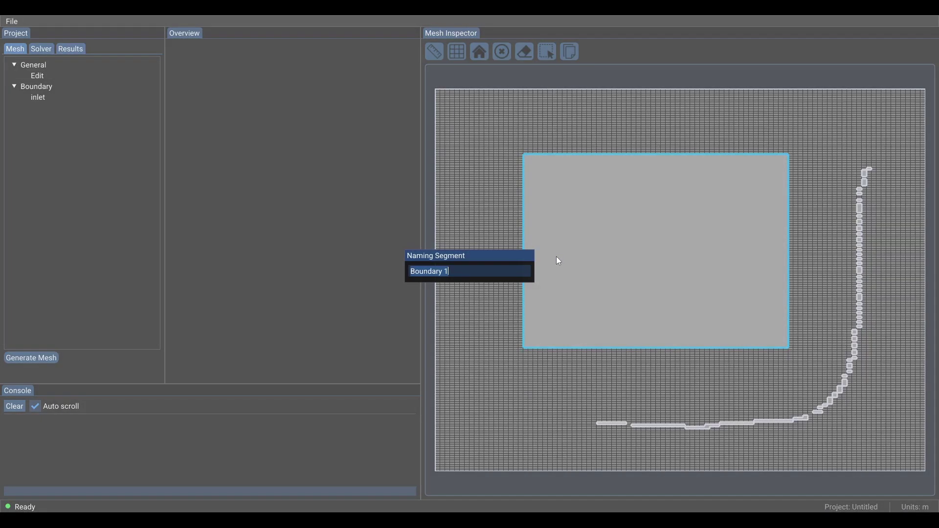
type("obstacles")
key("Return")
left_click(65, 109)
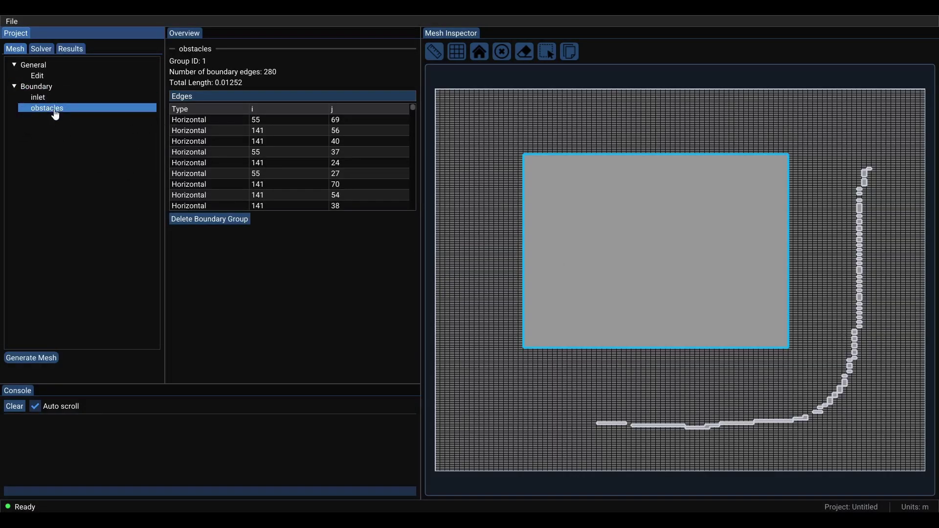
left_click(584, 218)
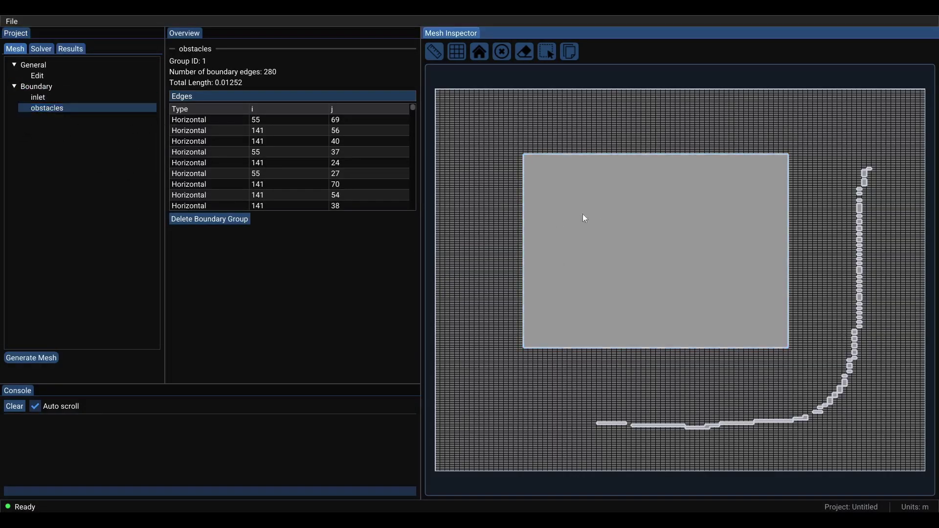
Step: Erase the drawn rectangular block and the curved stroke from the mesh
left_click(523, 55)
left_click_drag(515, 126, 727, 300)
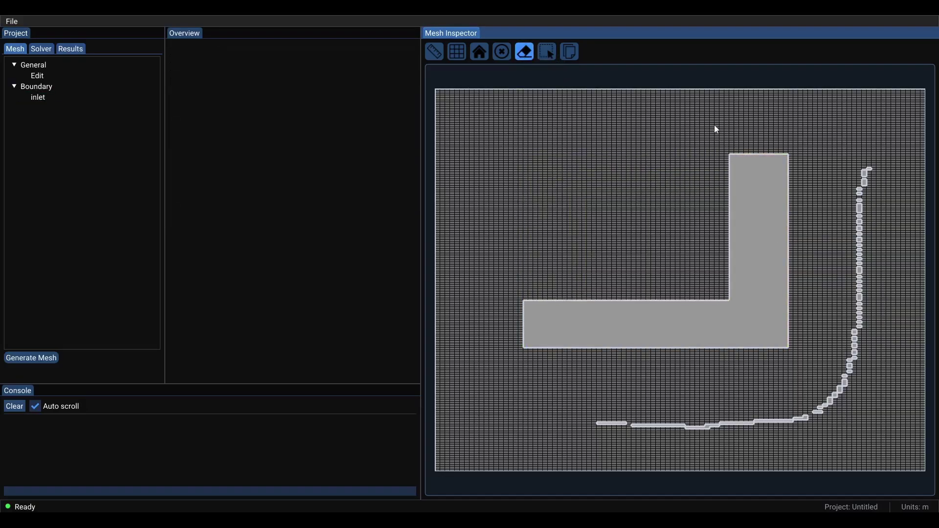
left_click_drag(716, 129, 878, 404)
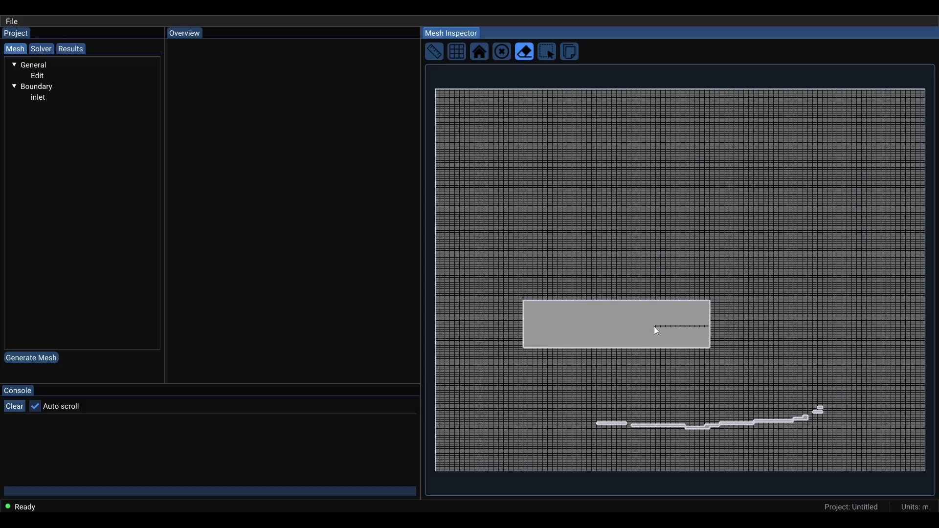
left_click_drag(656, 331, 558, 322)
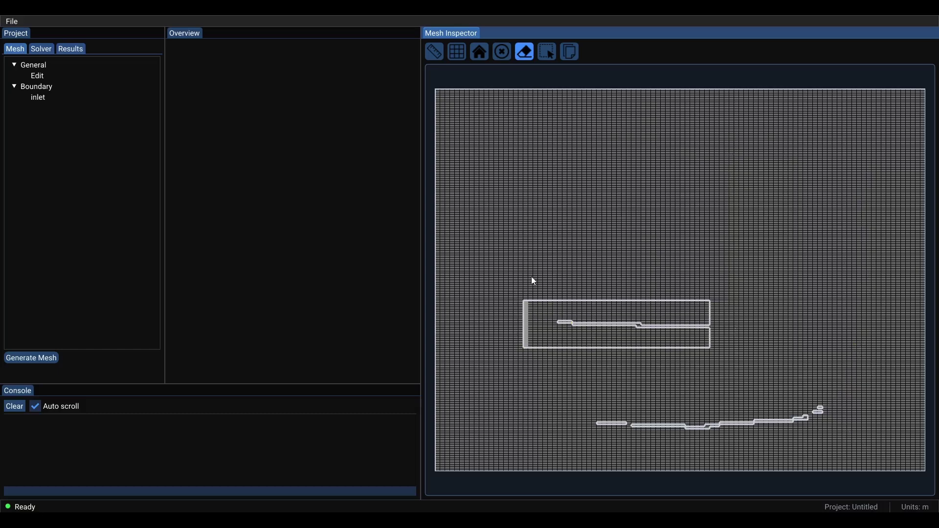
left_click_drag(533, 281, 587, 306)
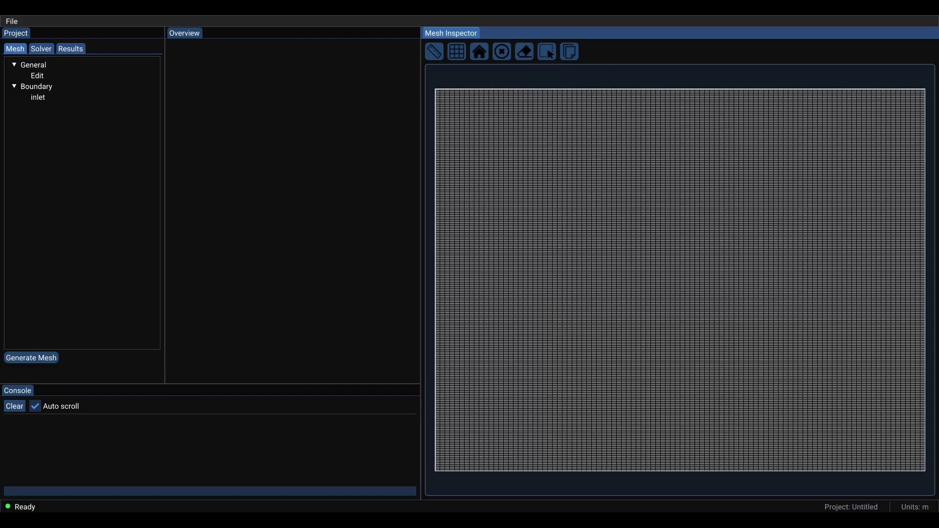
Step: Set the mesh's axial bias factor to 2.0 and regenerate the mesh
left_click(37, 75)
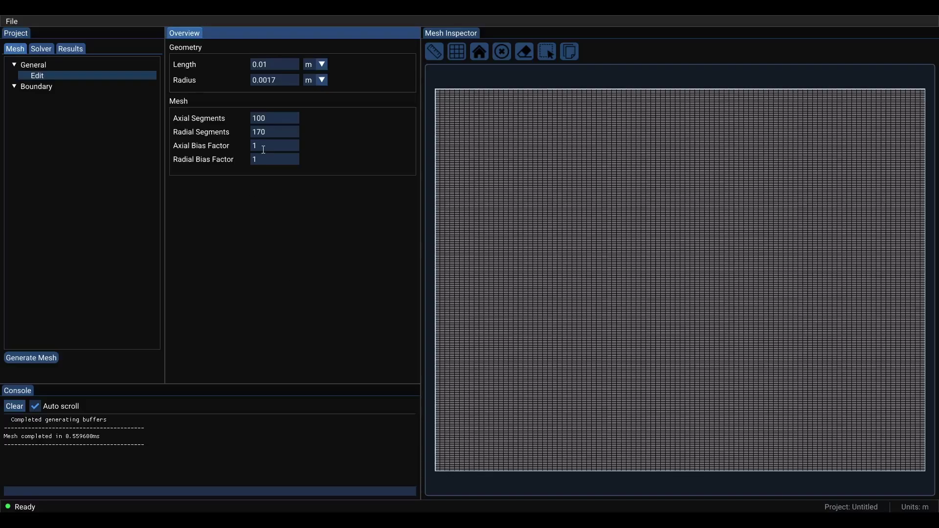
left_click(282, 144)
key("BackSpace")
type("2.0")
left_click(19, 361)
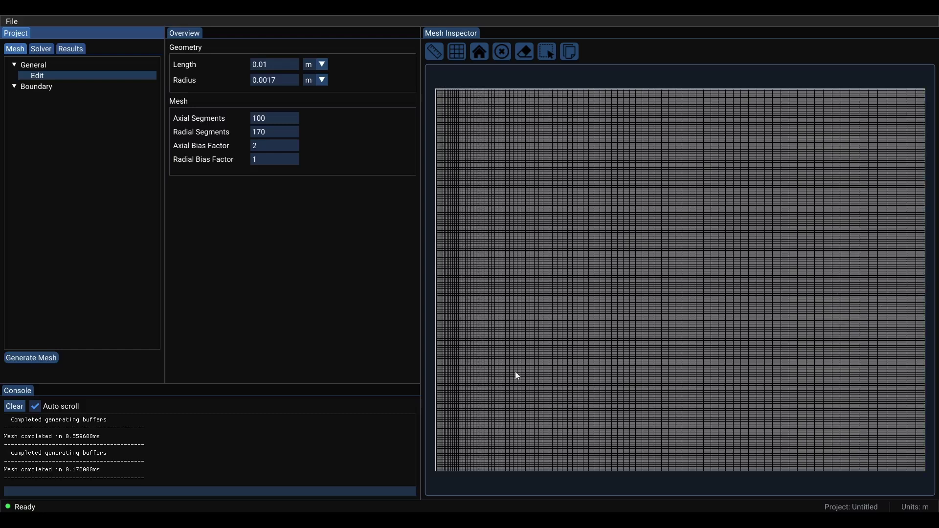
Step: Set the radial bias factor to 2 and regenerate the mesh
left_click(273, 159)
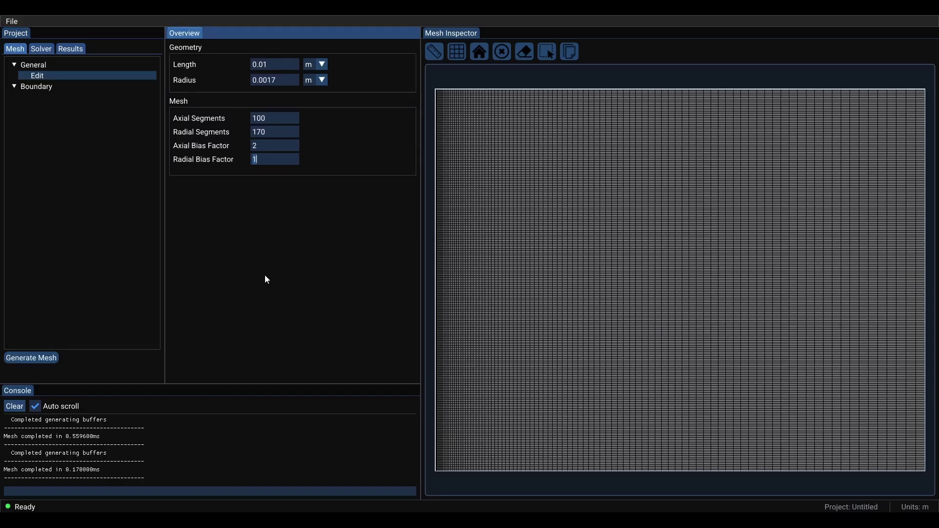
type("2")
left_click(15, 358)
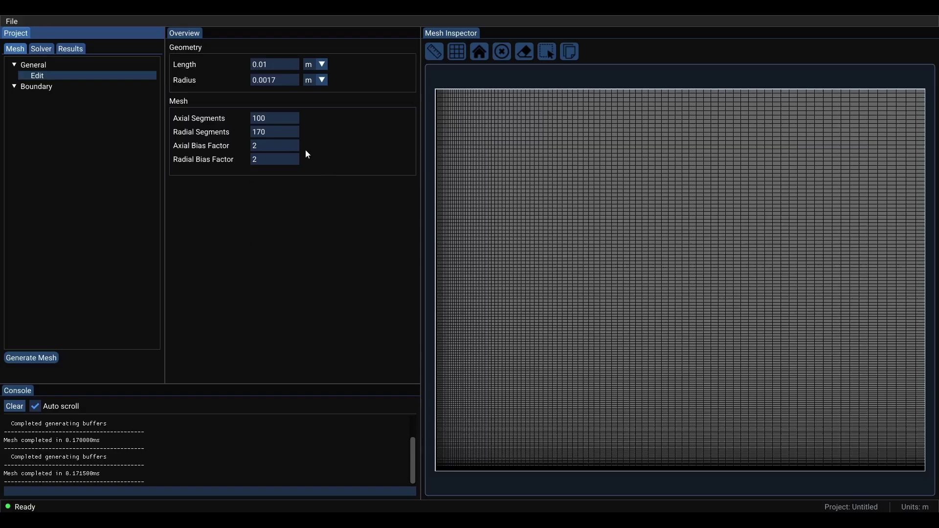
Step: Set both the axial and radial bias factors to 0.5 and regenerate the mesh
double_click(268, 148)
type("0.5")
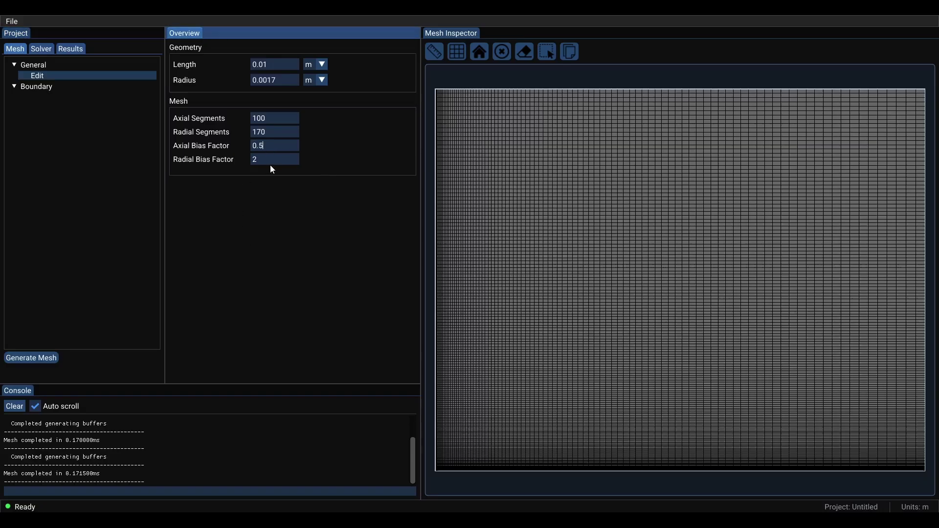
double_click(271, 162)
type("0.5")
left_click(31, 358)
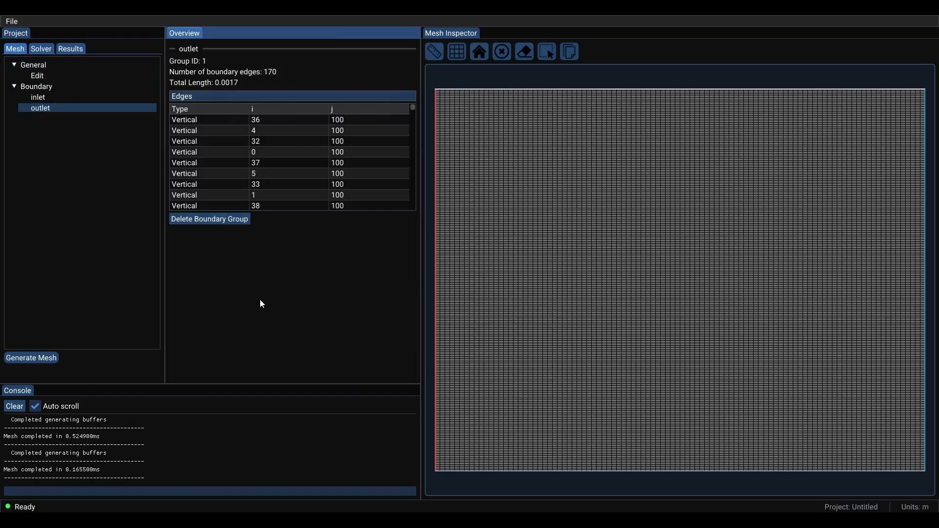
Step: Review the solver's boundary condition settings for the inlet and the outlet
left_click(39, 50)
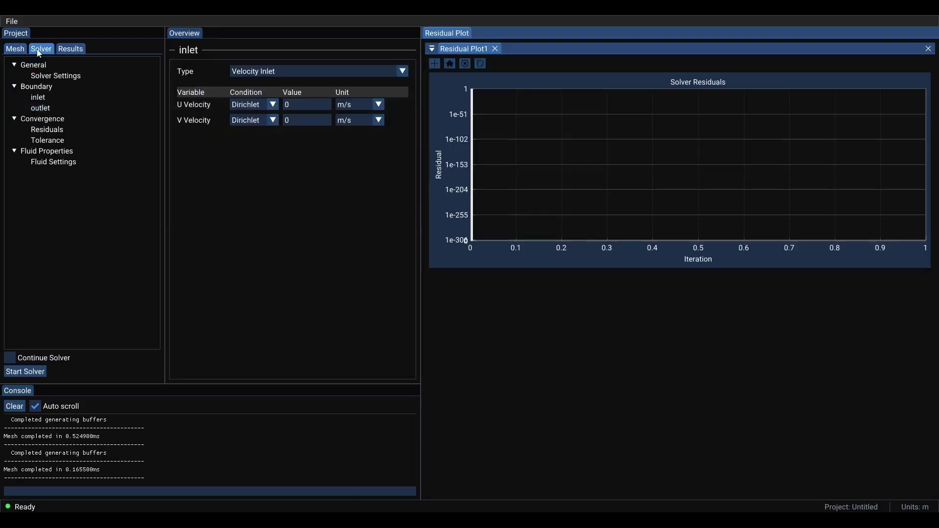
left_click(43, 98)
left_click(42, 108)
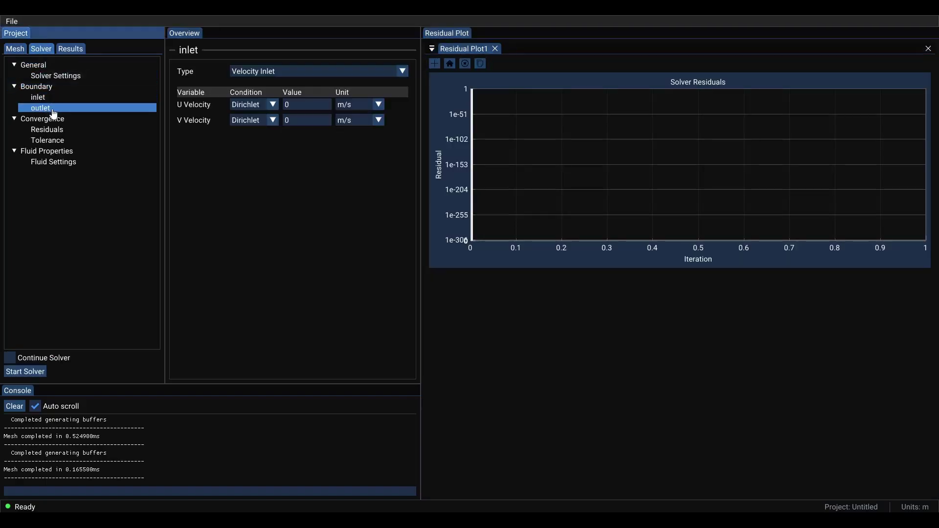
left_click(57, 97)
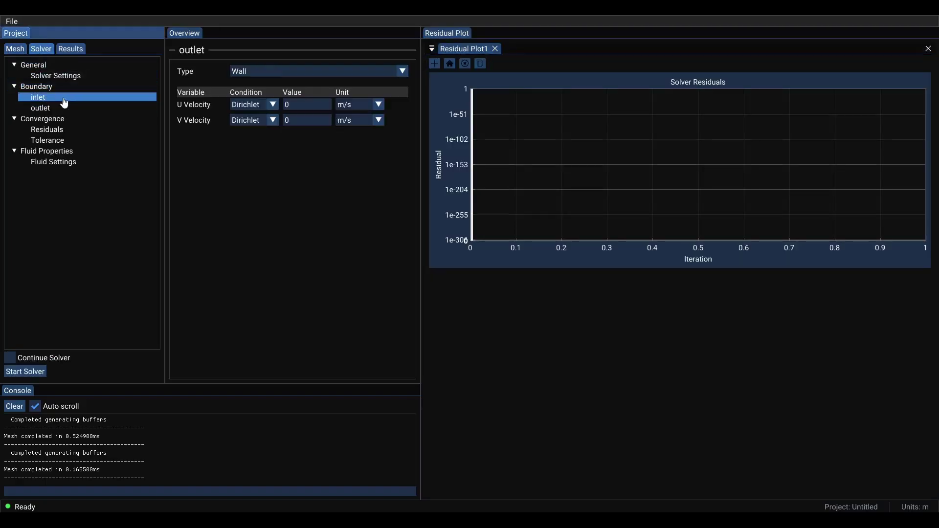
Step: Check the inlet's boundary type options, keeping Velocity Inlet, and look through the available U Velocity units
left_click(288, 71)
left_click(256, 96)
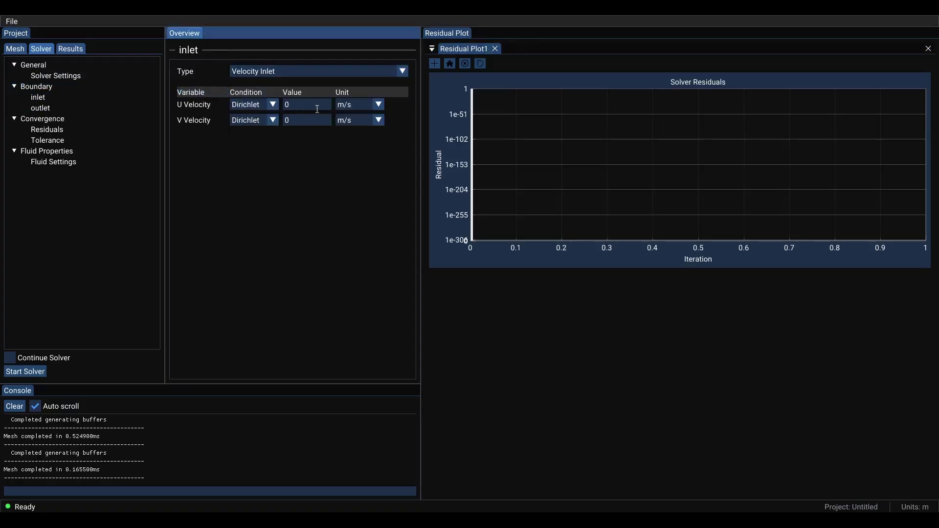
left_click(368, 105)
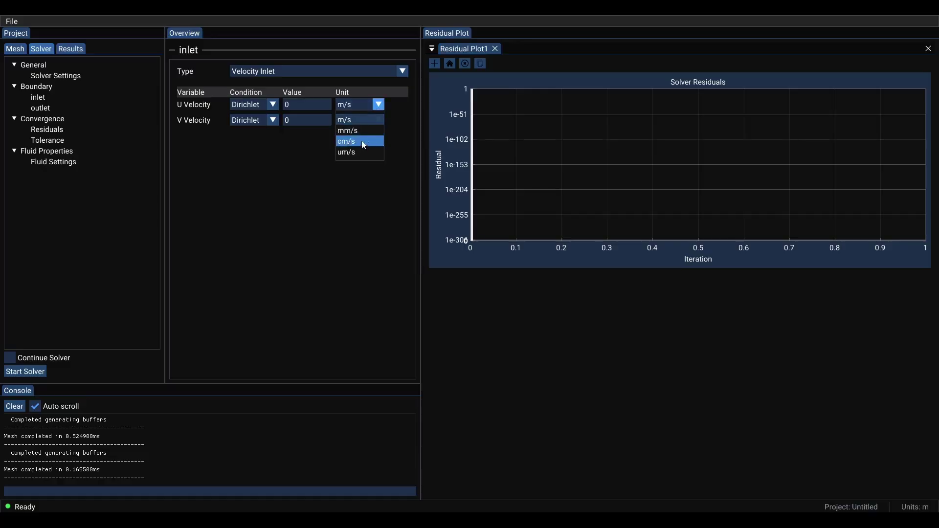
left_click(288, 142)
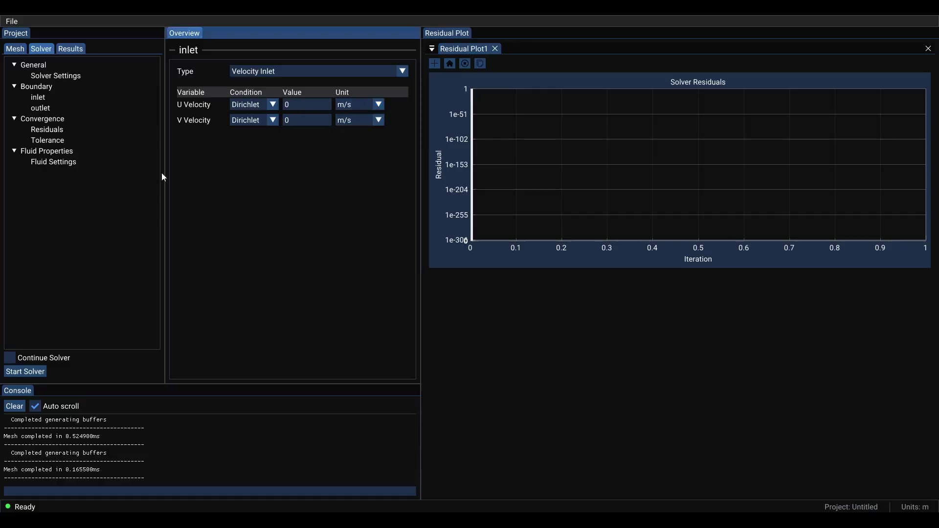